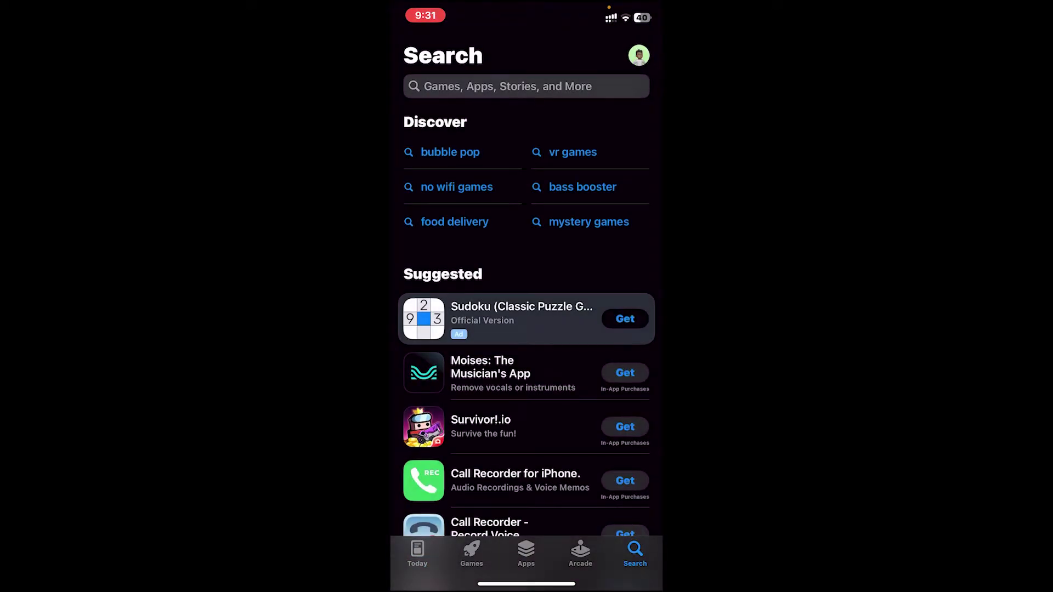
Search the App Store for 'capitec', check Capitec Bank's page (v2.6.12, no update), and return home
{"action": "left_click", "coordinate": [505, 87]}
{"action": "type", "text": "capite"}
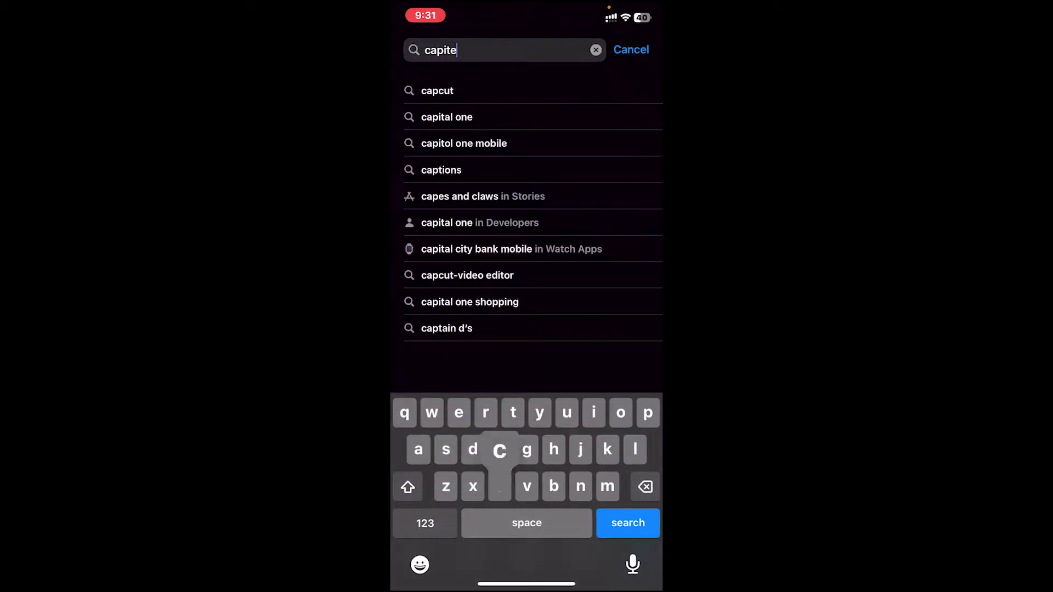
{"action": "type", "text": "c"}
{"action": "left_click", "coordinate": [628, 523]}
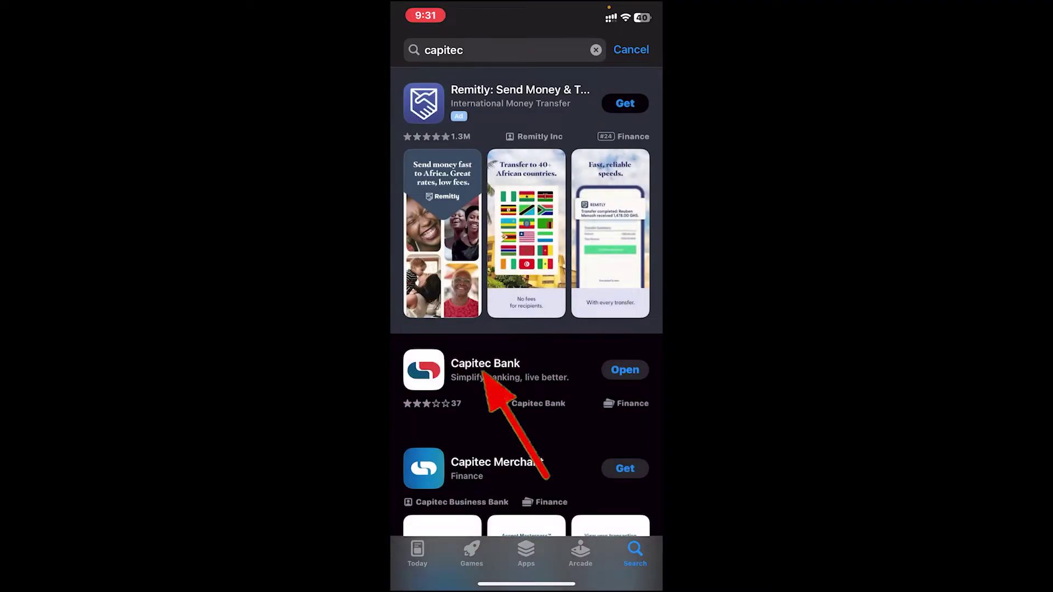
{"action": "left_click", "coordinate": [485, 369]}
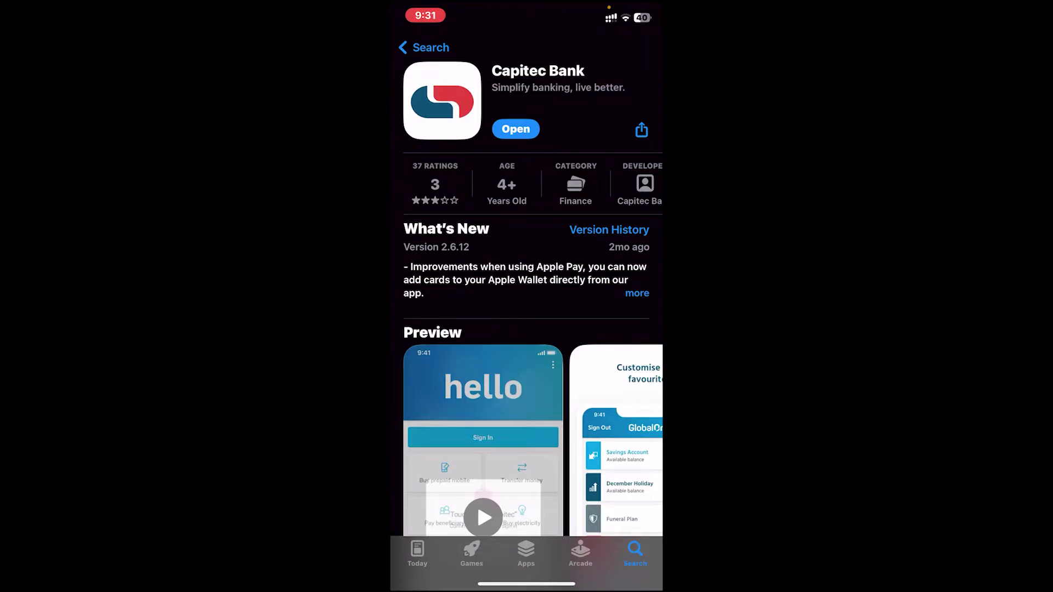
{"action": "left_click_drag", "start_coordinate": [526, 584], "coordinate": [527, 329]}
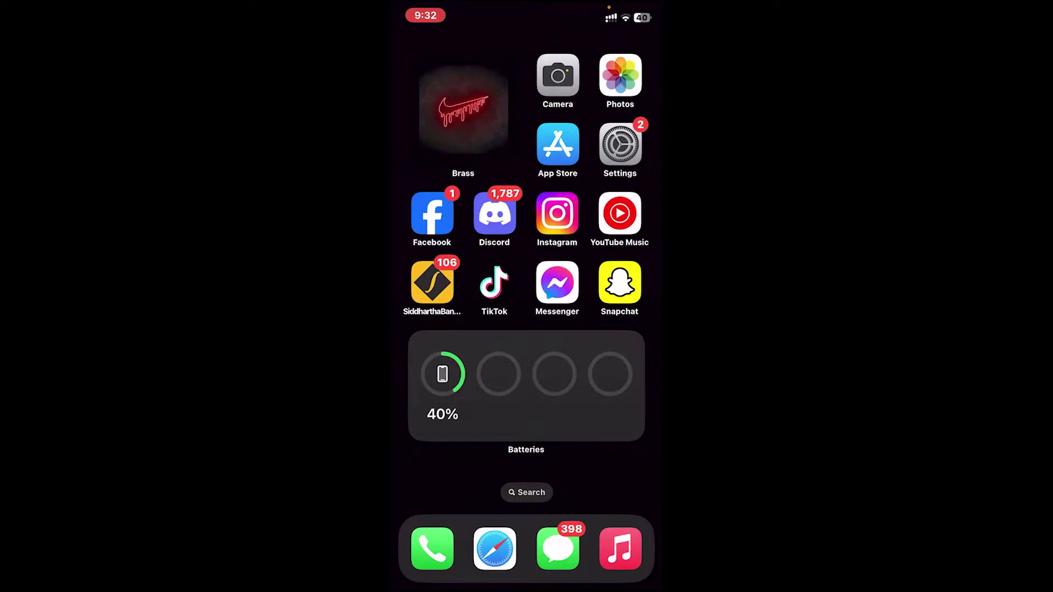
Go to the iPhone Storage page under Settings > General
{"action": "left_click", "coordinate": [620, 145]}
{"action": "scroll", "coordinate": [527, 329], "scroll_direction": "down", "scroll_amount": 5}
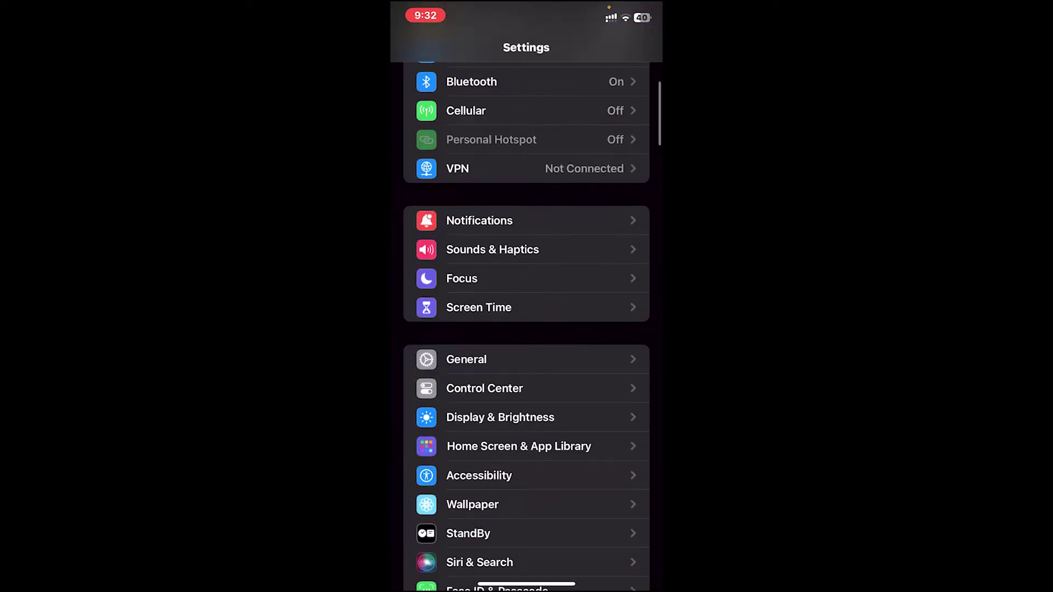
{"action": "left_click", "coordinate": [466, 359]}
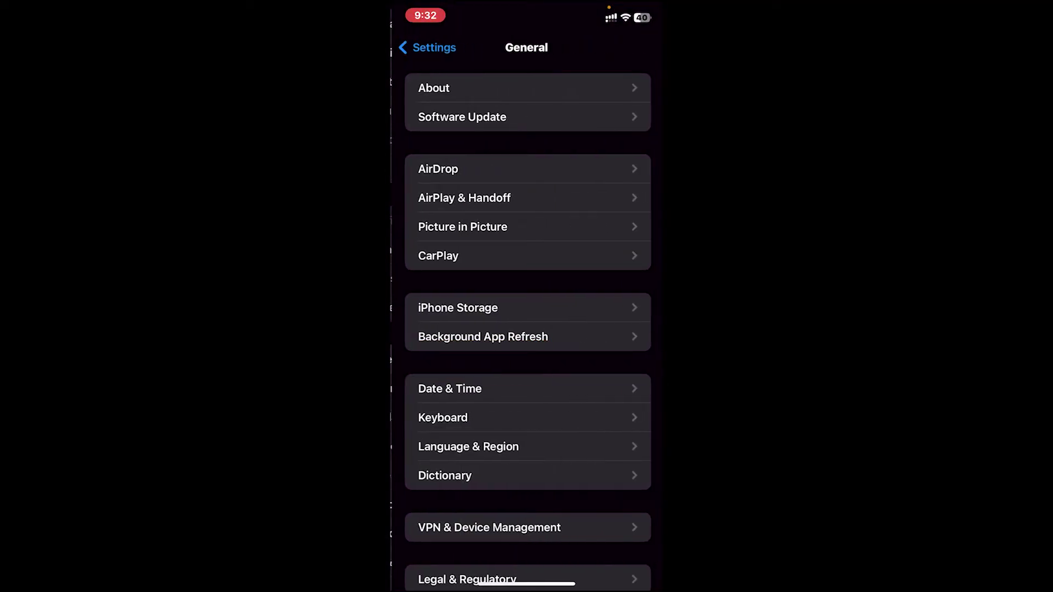
{"action": "left_click", "coordinate": [456, 308]}
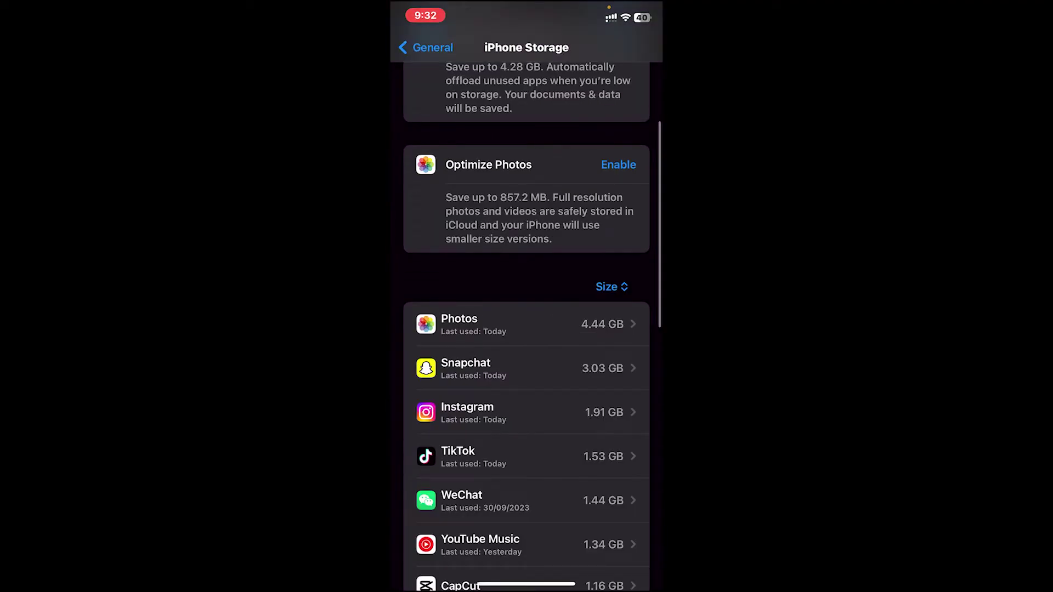
{"action": "scroll", "coordinate": [527, 330], "scroll_direction": "down", "scroll_amount": 5}
{"action": "scroll", "coordinate": [527, 329], "scroll_direction": "down", "scroll_amount": 2}
{"action": "scroll", "coordinate": [528, 329], "scroll_direction": "down", "scroll_amount": 3}
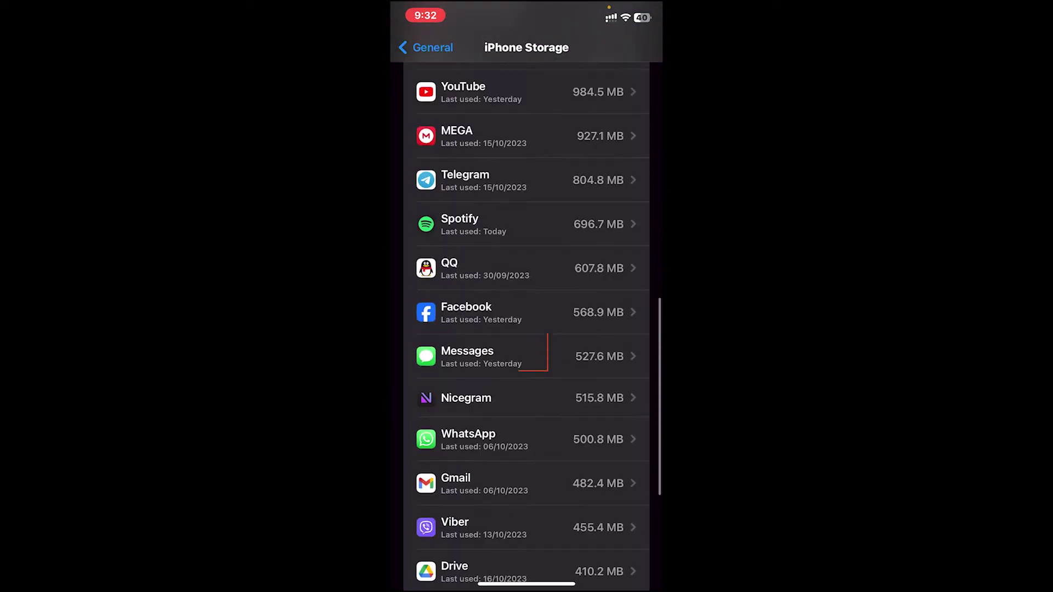
Offload Capitec while keeping its documents and data, then reinstall it
{"action": "left_click", "coordinate": [470, 341]}
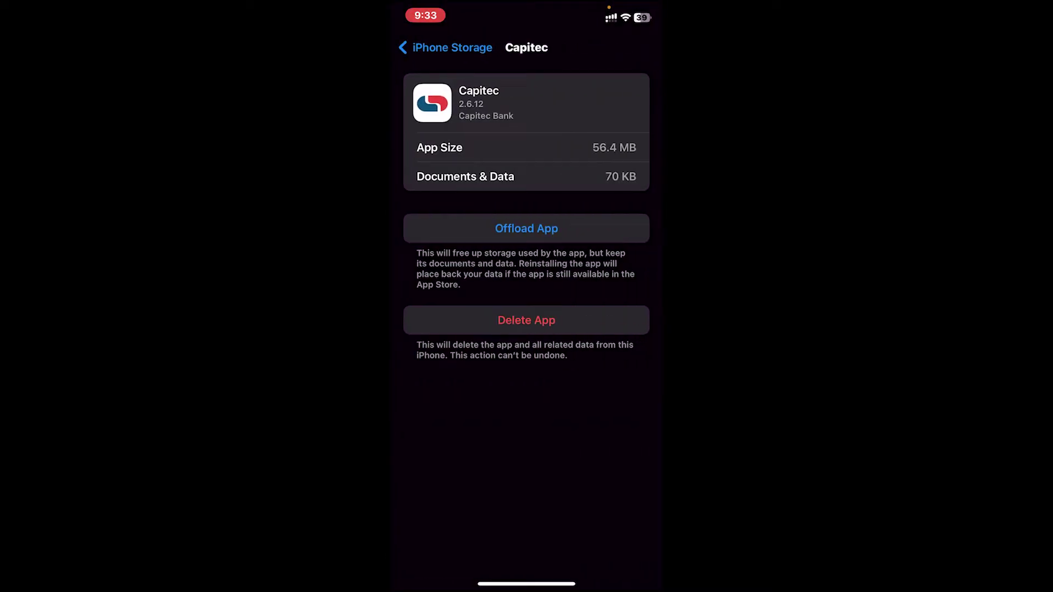
{"action": "left_click", "coordinate": [527, 228]}
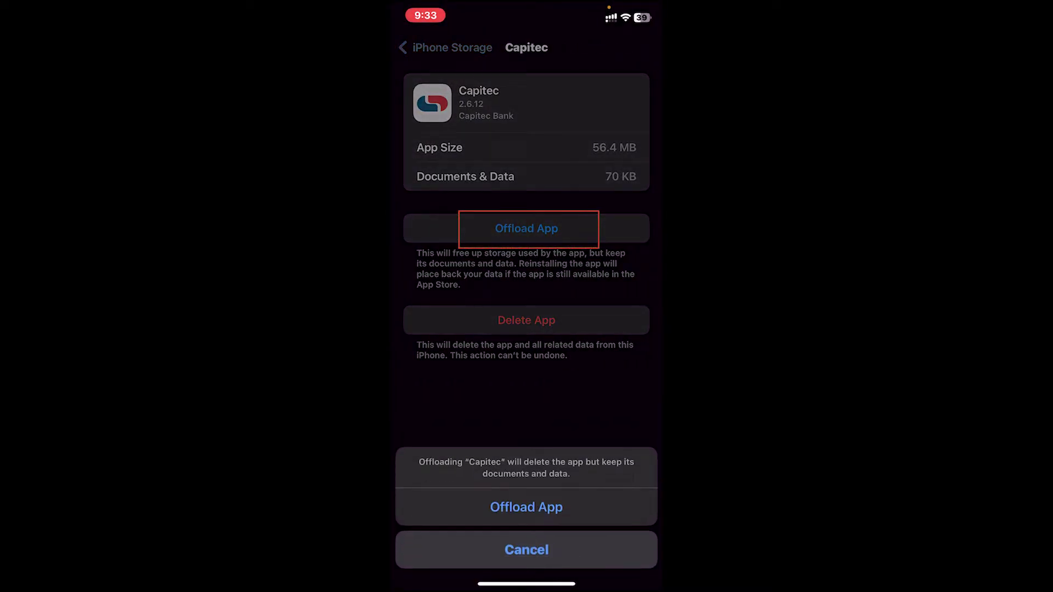
{"action": "left_click", "coordinate": [527, 507]}
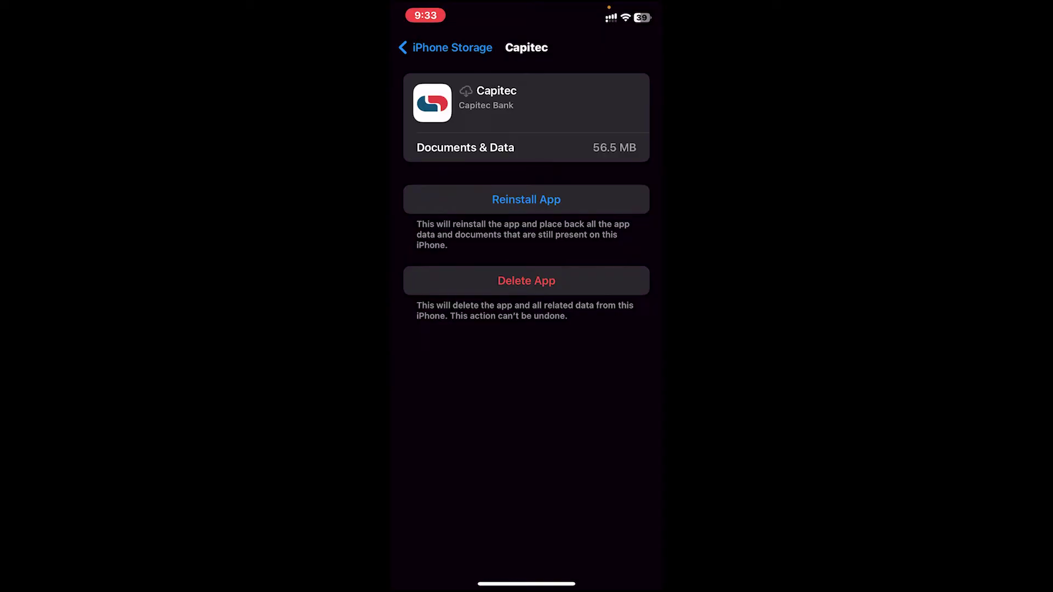
{"action": "left_click", "coordinate": [527, 200]}
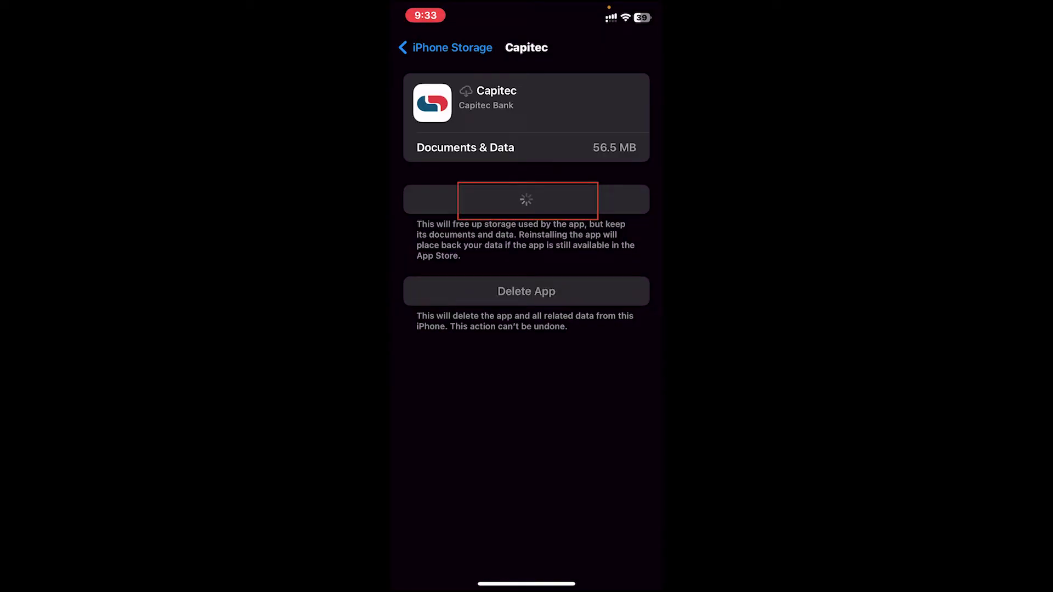